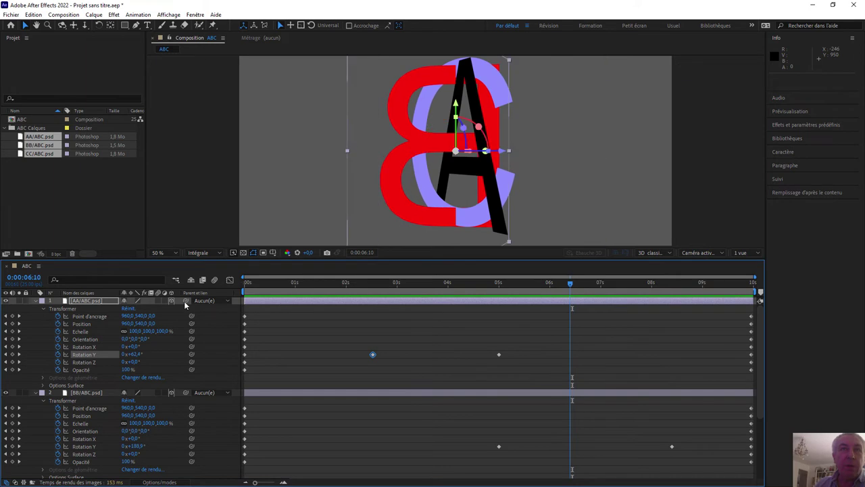
# - Play the ABC composition's animation from its first frame, then stop playback
pyautogui.press('Home')
pyautogui.press('space')
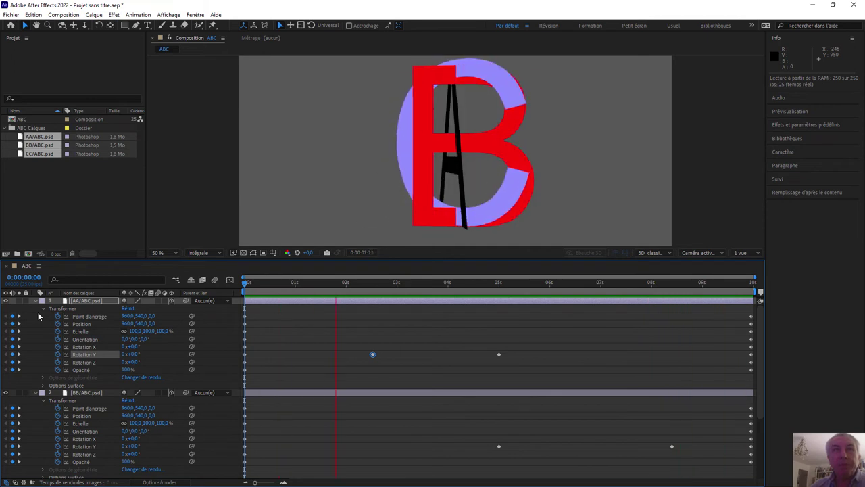
pyautogui.press('space')
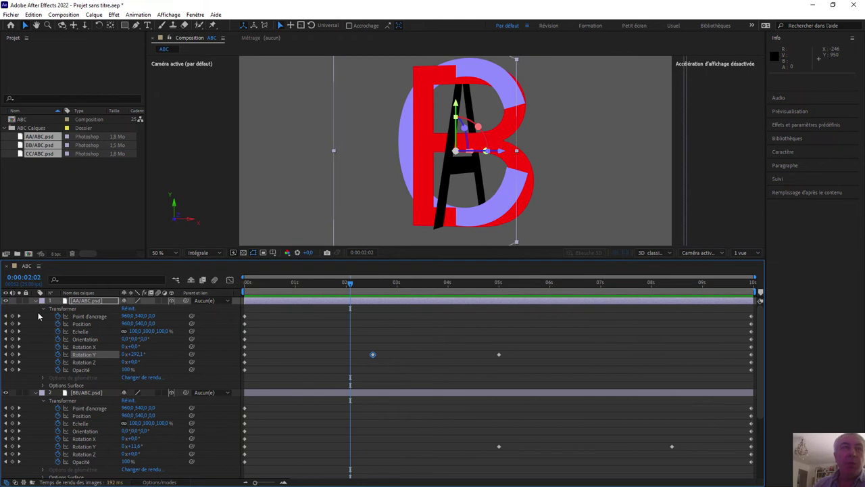
# - Switch off the 3D option for the AA, BB and CC layers and preview the composition
pyautogui.click(171, 300)
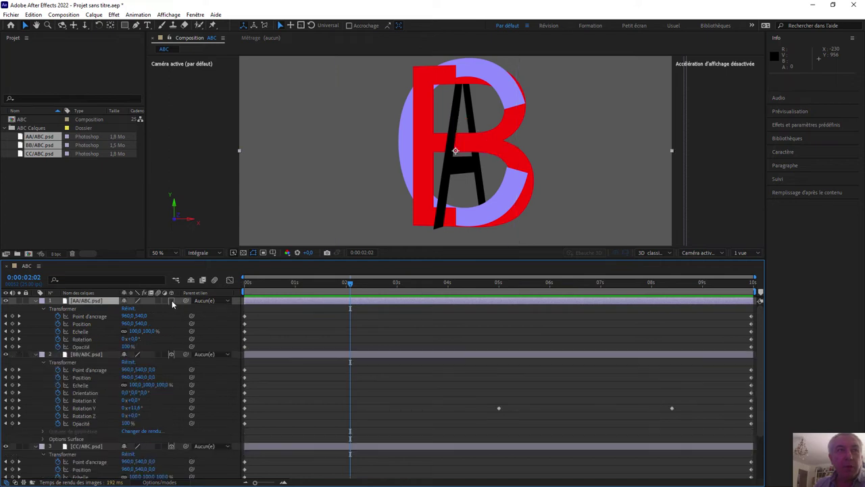
pyautogui.click(173, 355)
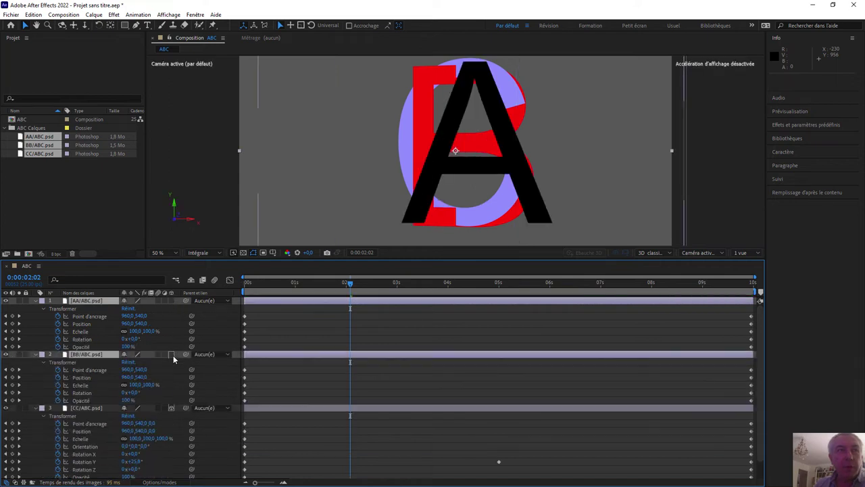
pyautogui.click(171, 408)
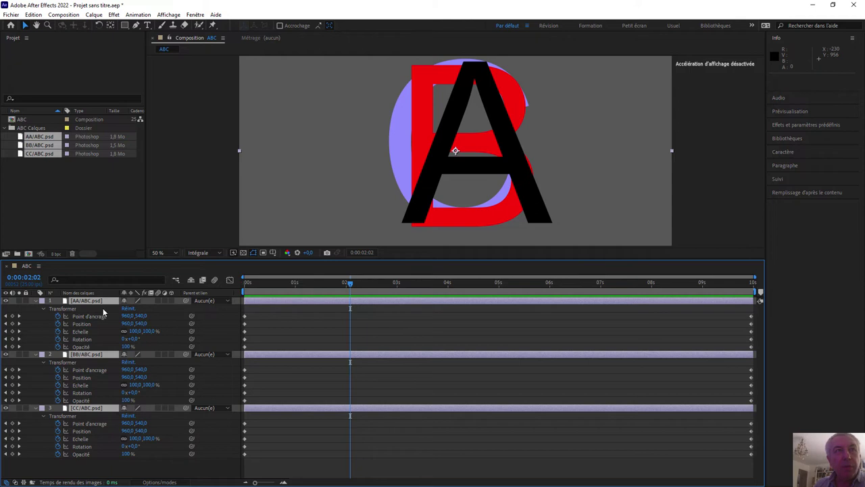
pyautogui.press('space')
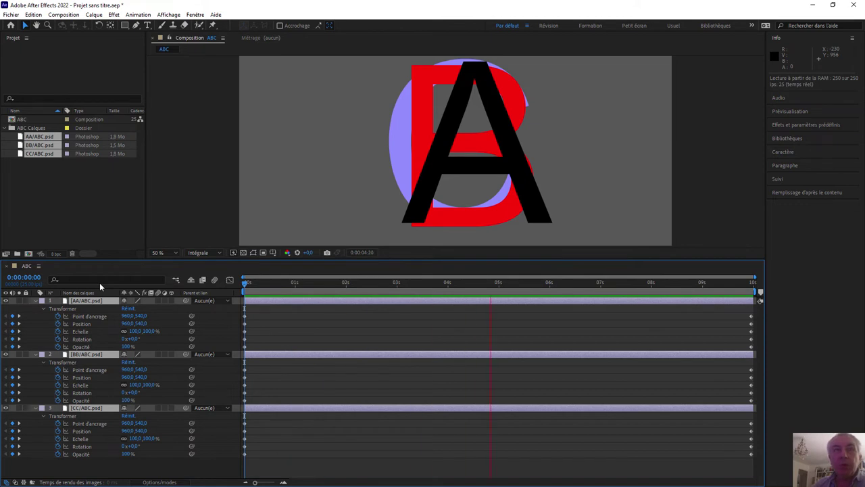
pyautogui.press('space')
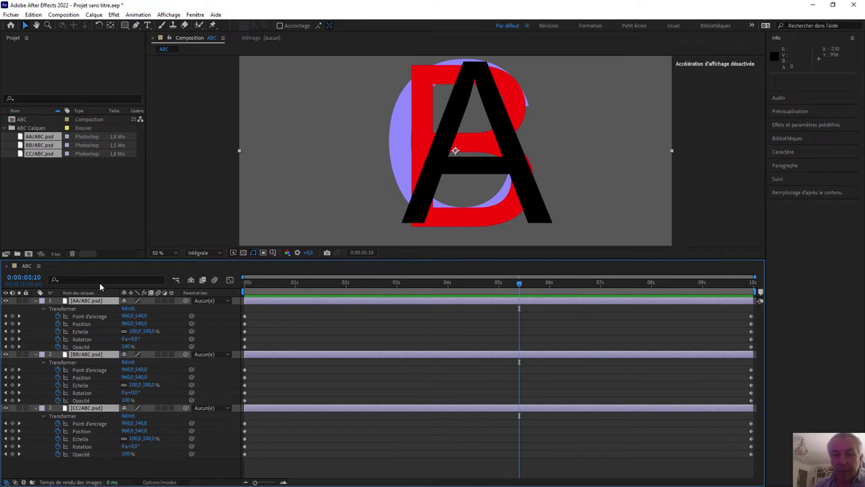
# - Undo switching off the 3D option on all three letter layers
pyautogui.hotkey('ctrl', 'z')
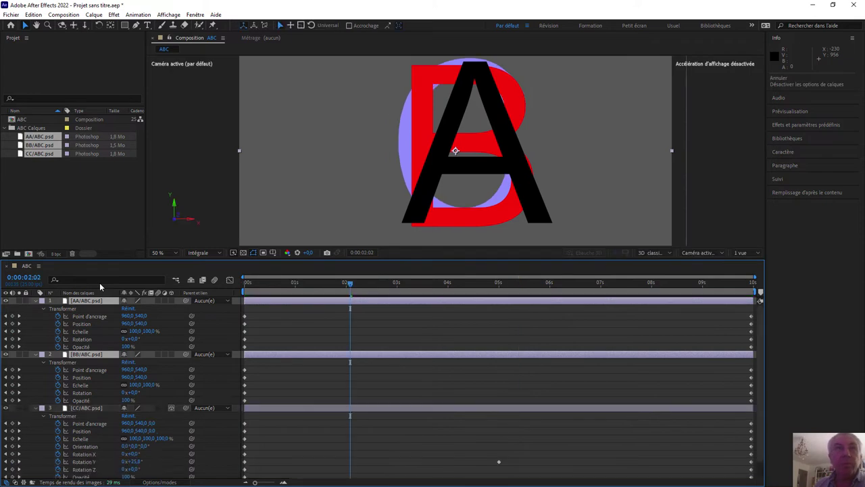
pyautogui.hotkey('ctrl', 'z')
pyautogui.hotkey('ctrl', 'z')
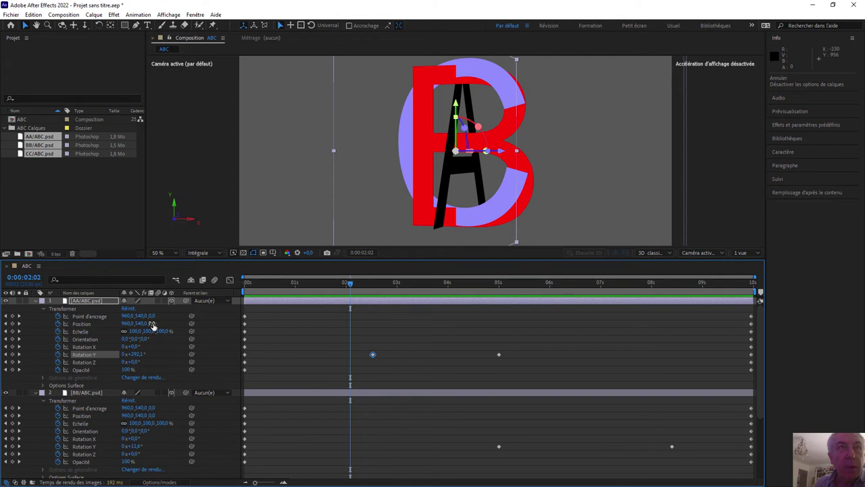
# - Keyframe the AA layer's Z position at -338 at 0:00:02:02 and at about 160 at 0:00:04:00
pyautogui.moveTo(153, 327)
pyautogui.mouseDown()
pyautogui.moveTo(264, 316)
pyautogui.moveTo(567, 325)
pyautogui.moveTo(156, 325)
pyautogui.mouseUp()
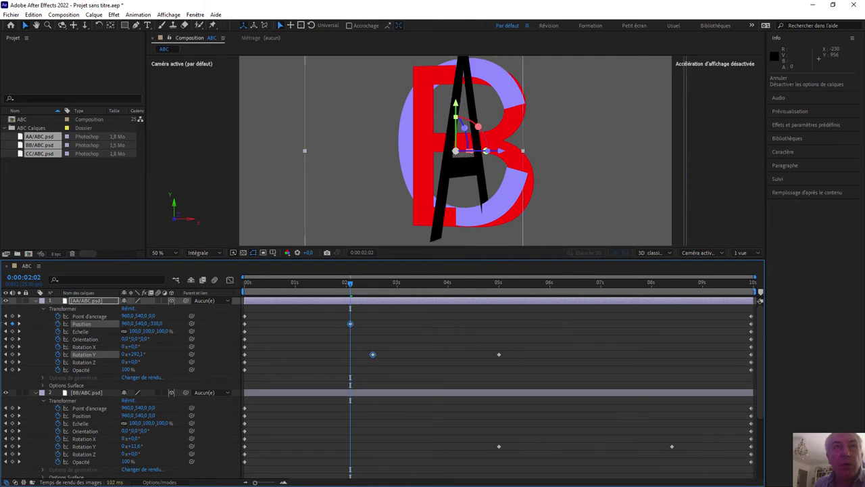
pyautogui.click(3, 327)
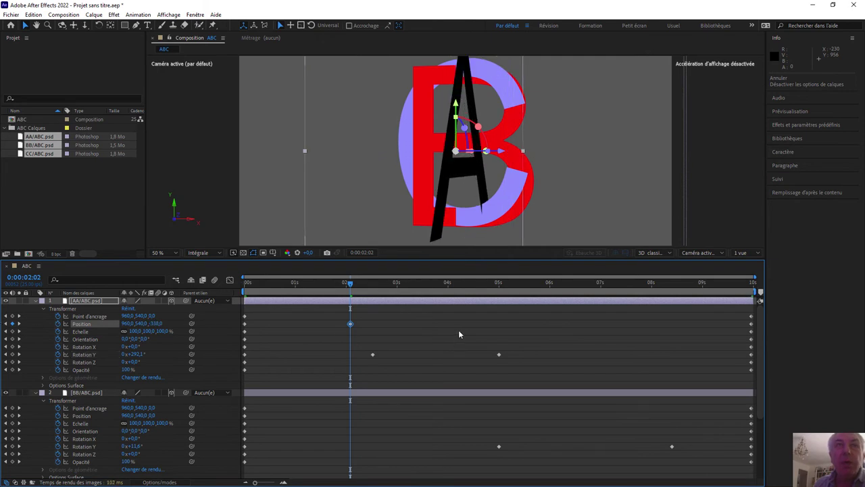
pyautogui.click(450, 293)
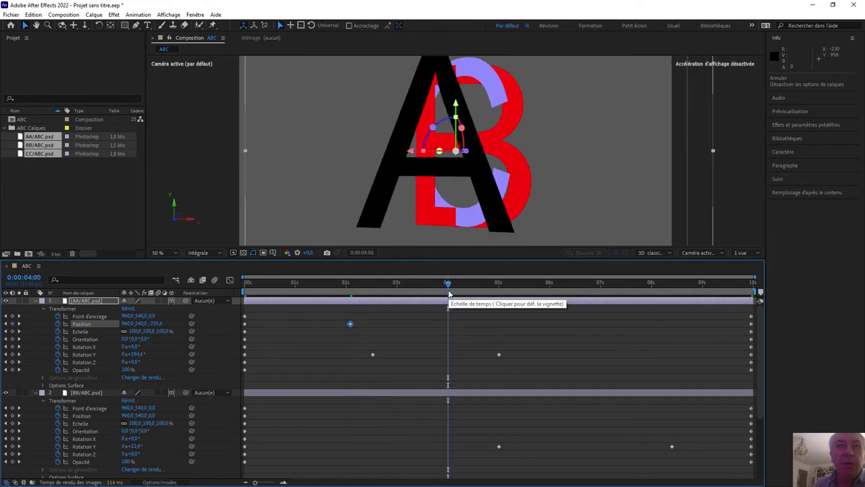
pyautogui.click(156, 323)
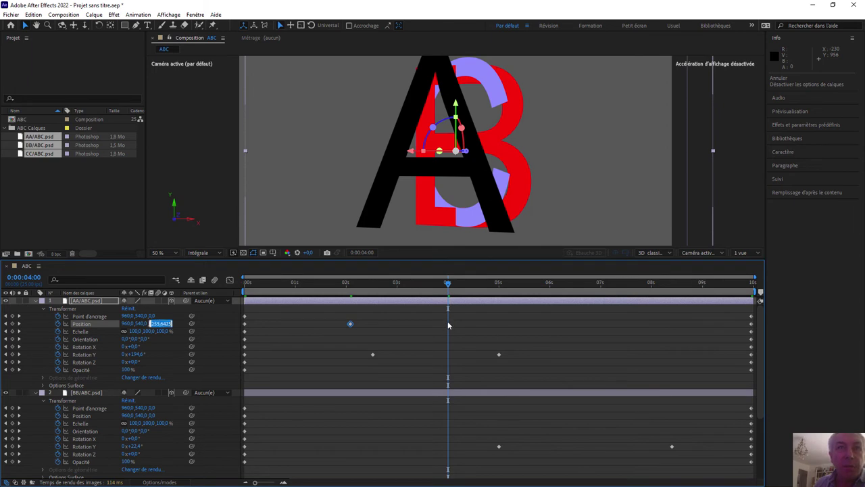
pyautogui.write('-399,6')
pyautogui.press('Return')
pyautogui.moveTo(154, 323); pyautogui.dragTo(342, 320)
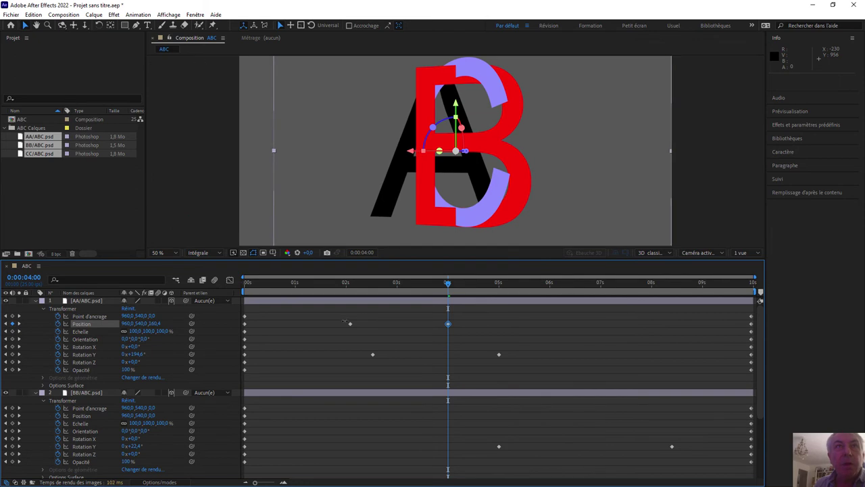
# - Preview the composition from the start to check the AA layer's depth movement
pyautogui.moveTo(450, 286); pyautogui.dragTo(43, 302)
pyautogui.press('space')
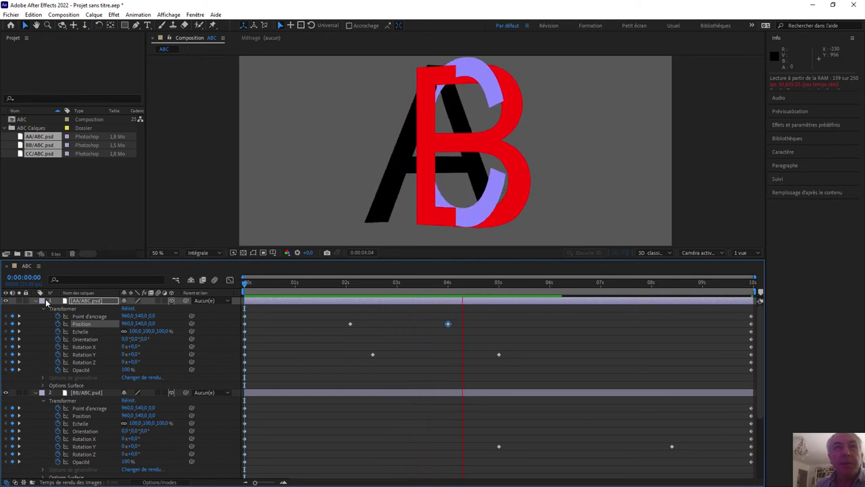
pyautogui.press('space')
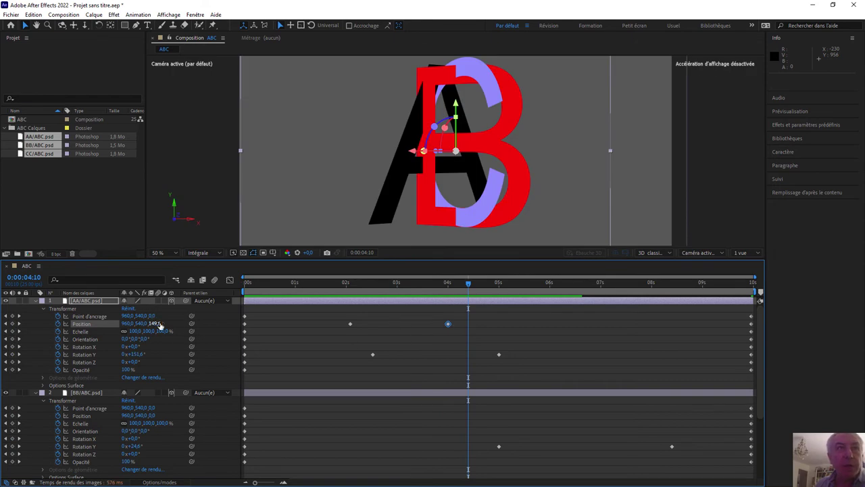
# - Add a Position keyframe on the AA layer with Z at about 743.6 and move it to 7 seconds
pyautogui.moveTo(161, 325); pyautogui.dragTo(420, 315)
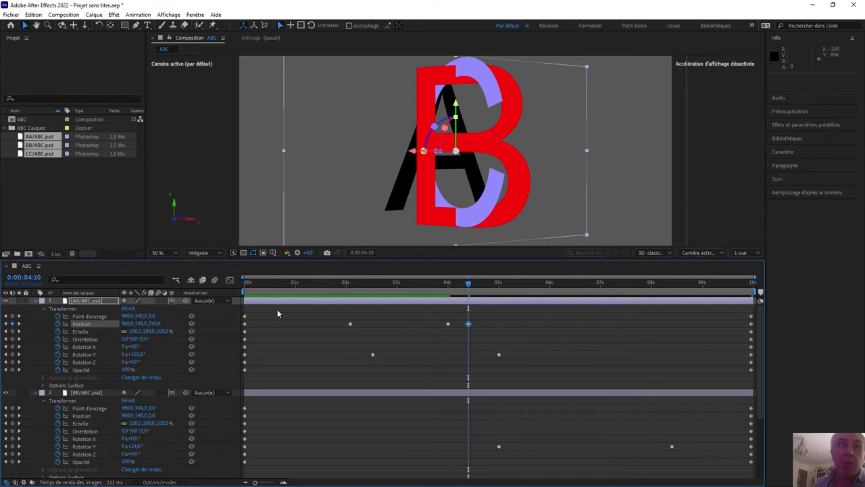
pyautogui.click(480, 324)
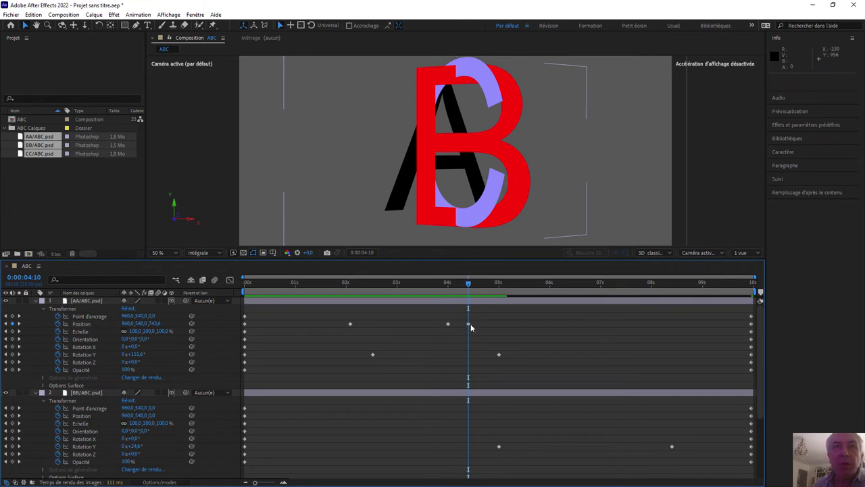
pyautogui.moveTo(470, 325); pyautogui.dragTo(604, 326)
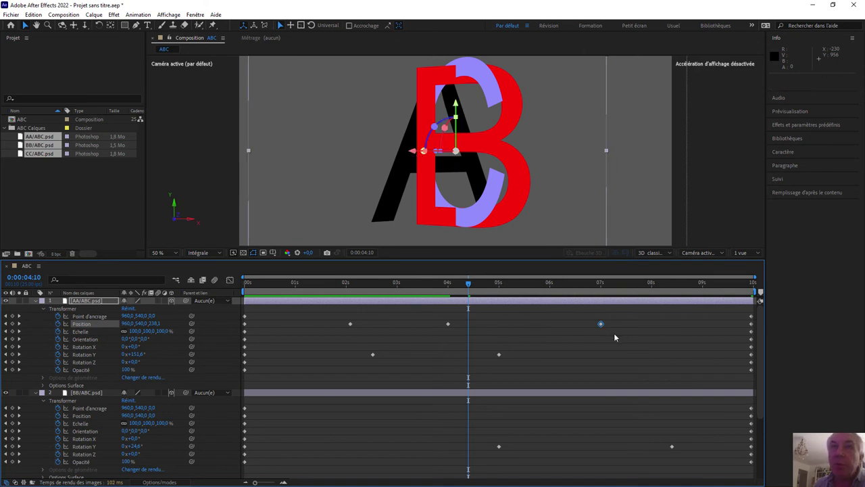
# - Copy the AA layer's 7-second Position keyframe and paste it onto the BB layer at 0:00:07:04
pyautogui.hotkey('ctrl', 'c')
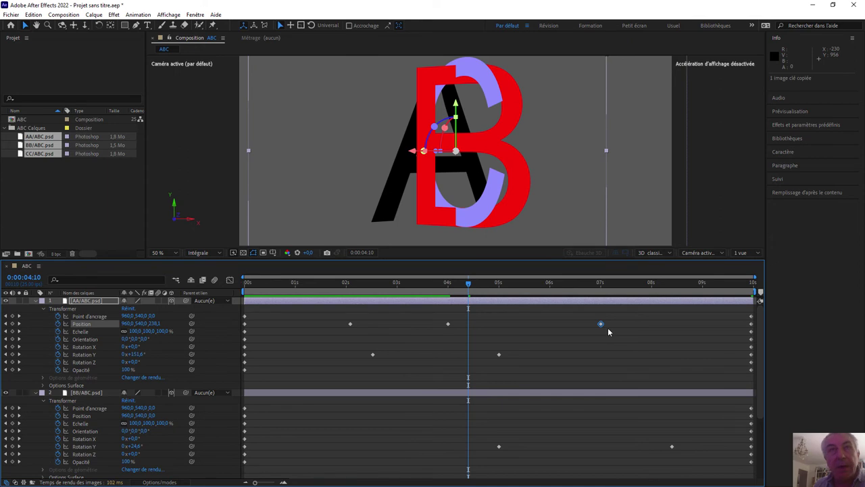
pyautogui.moveTo(590, 313); pyautogui.dragTo(609, 332)
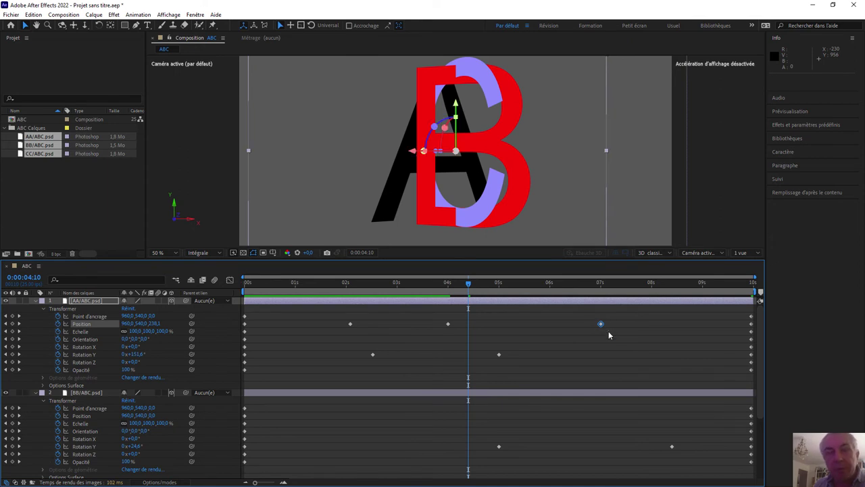
pyautogui.hotkey('ctrl', 'c')
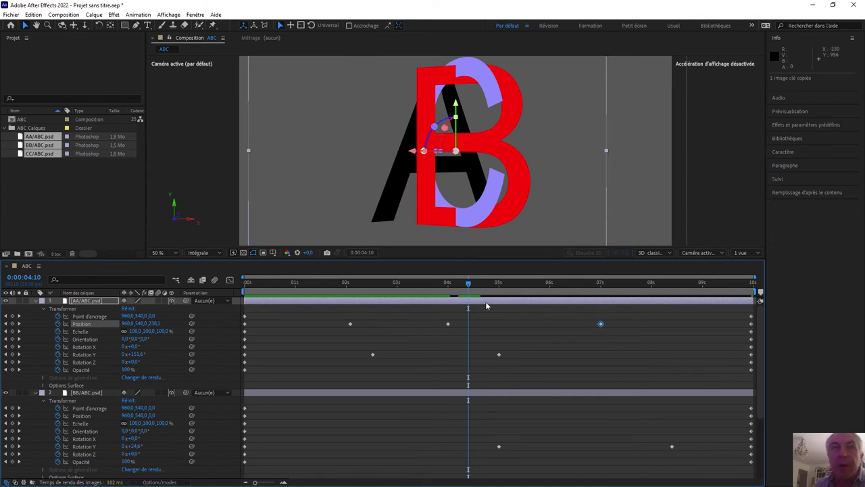
pyautogui.click(80, 393)
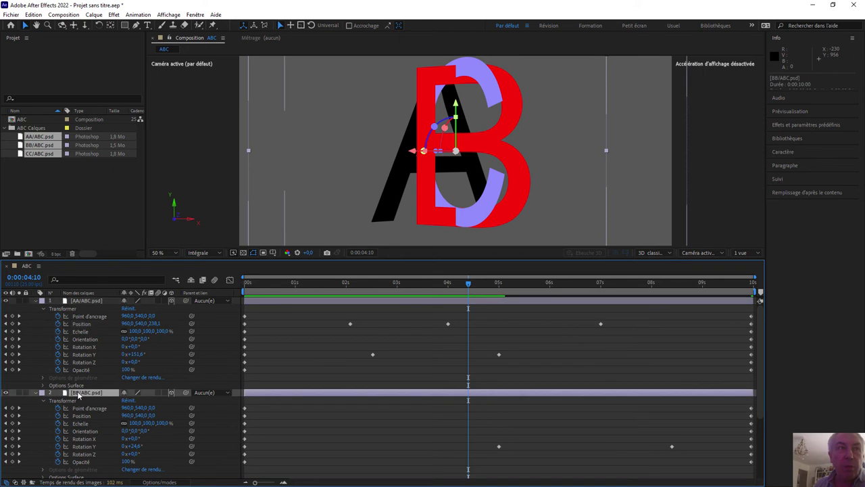
pyautogui.moveTo(512, 290); pyautogui.dragTo(609, 298)
pyautogui.hotkey('ctrl', 'v')
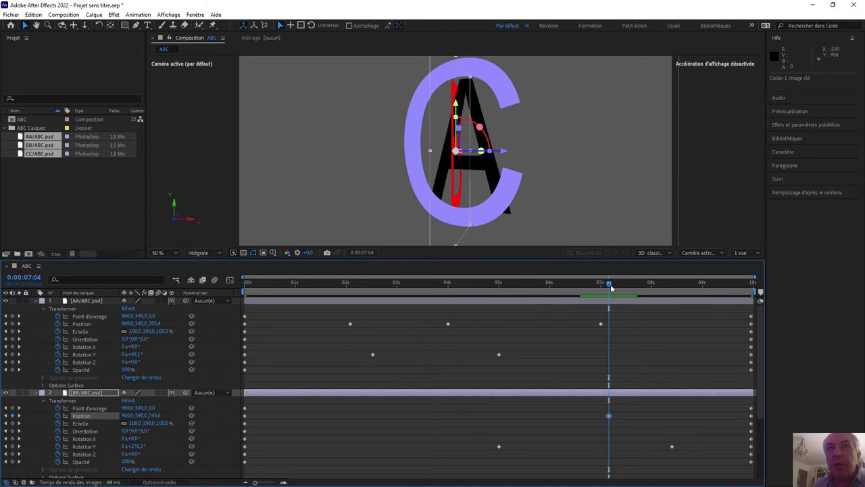
# - Preview the composition from the start to check the depth movement of the AA and BB layers
pyautogui.moveTo(600, 282); pyautogui.dragTo(244, 282)
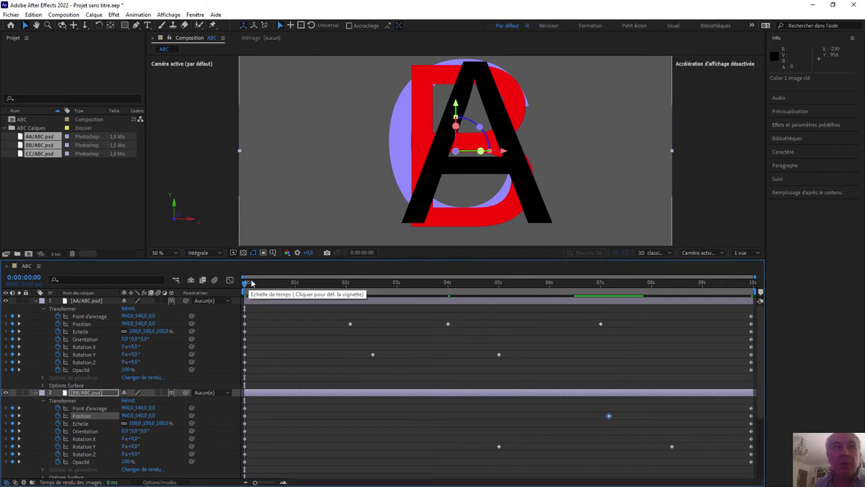
pyautogui.press('space')
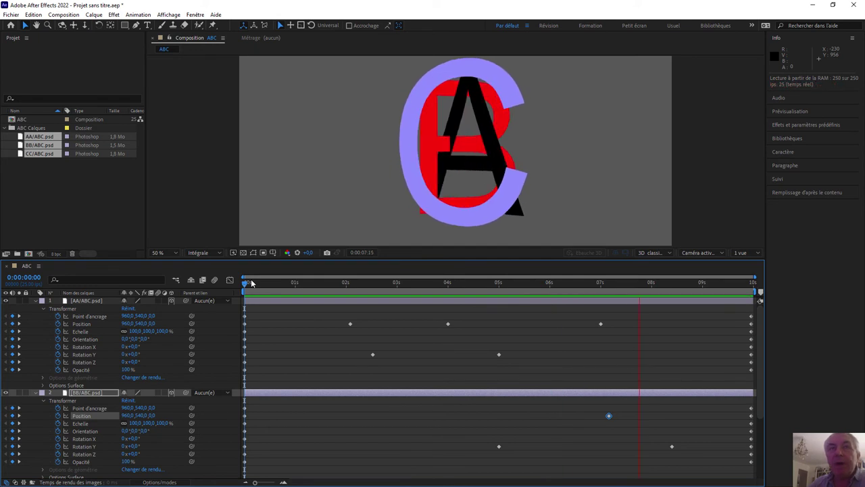
pyautogui.press('space')
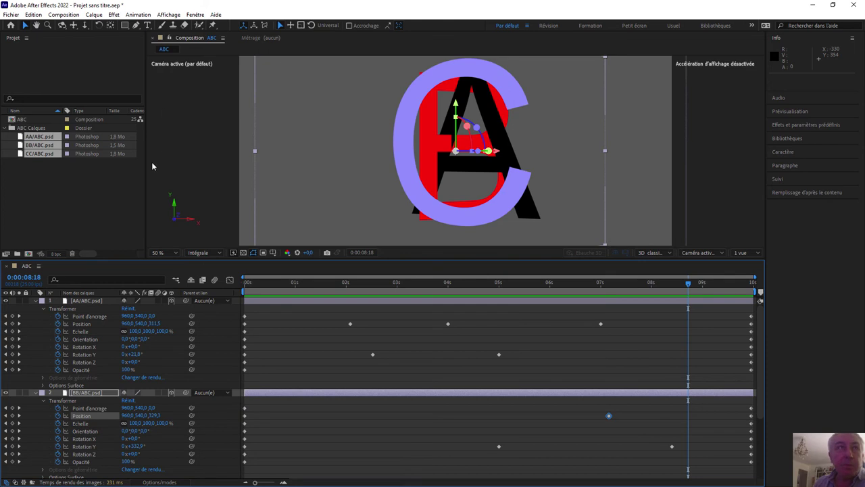
# - Replace the AA/ABC.psd footage with layer BB of carré rond triangle.psd, keeping the document size for the footage dimensions
pyautogui.click(57, 182)
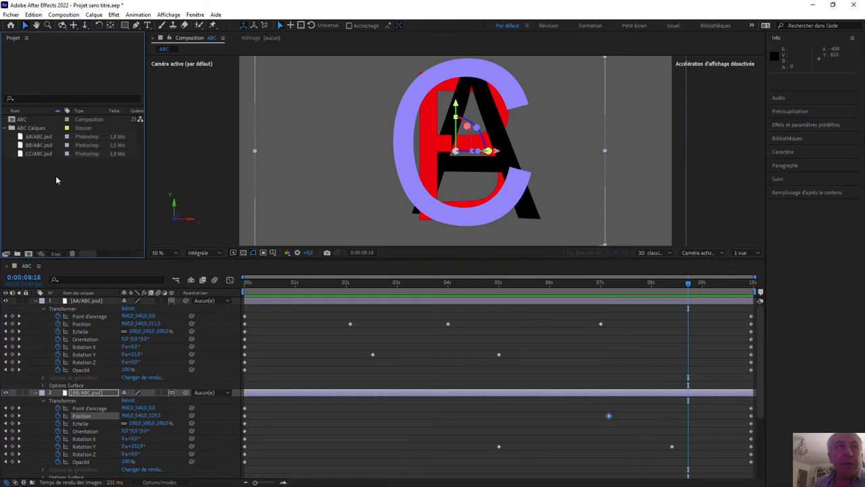
pyautogui.click(42, 137)
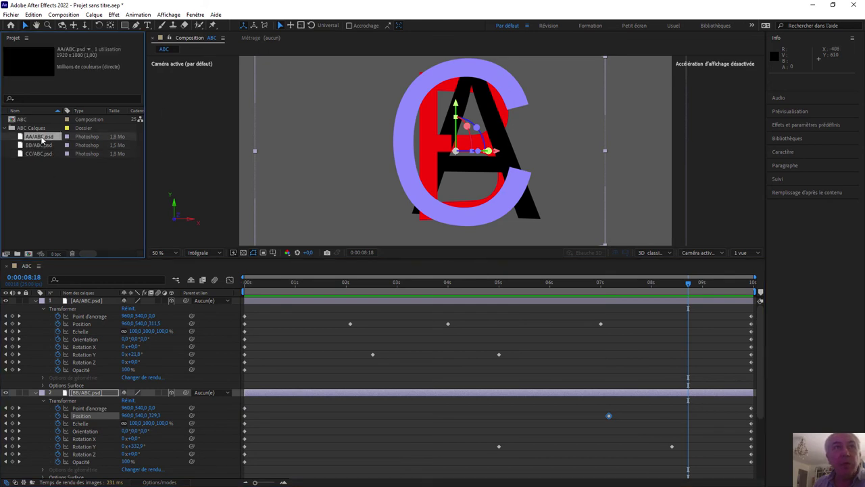
pyautogui.rightClick(42, 139)
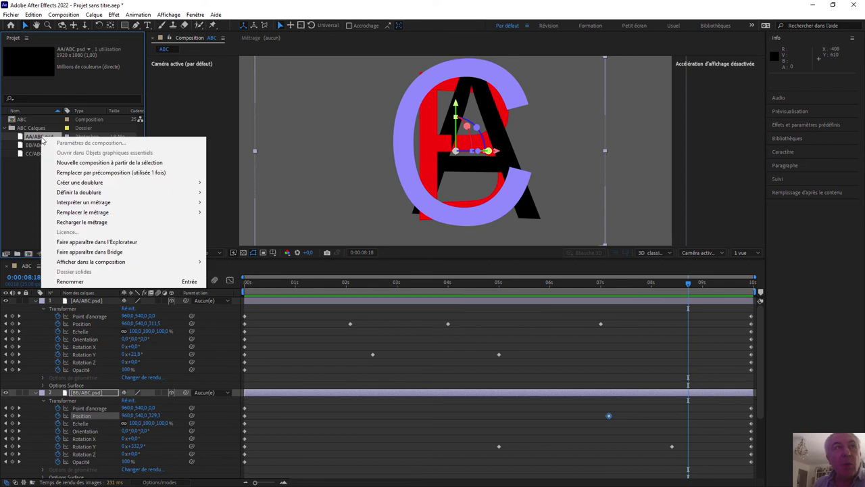
pyautogui.moveTo(68, 213)
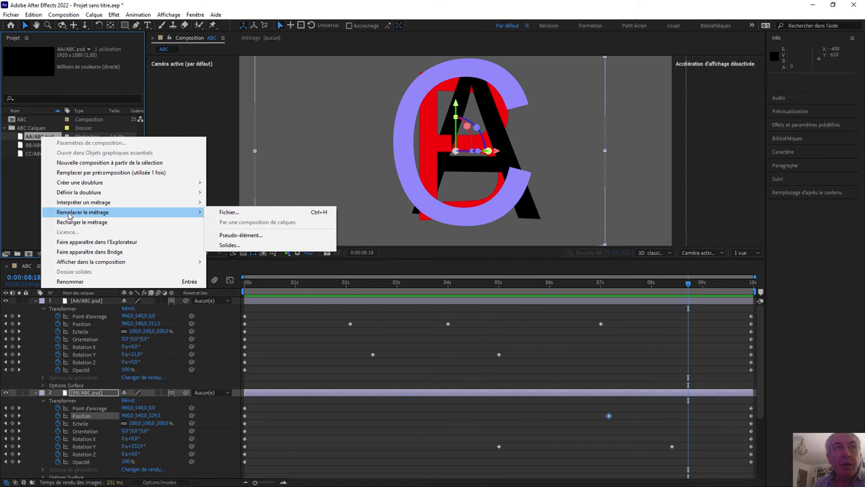
pyautogui.click(228, 214)
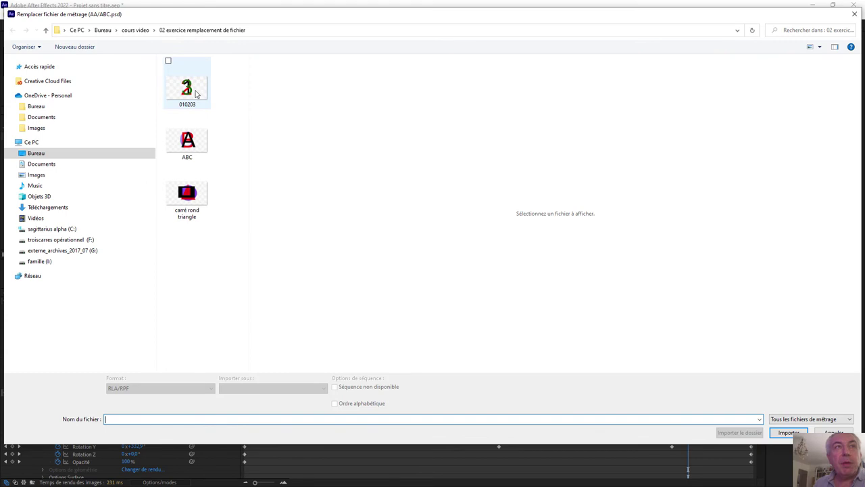
pyautogui.doubleClick(196, 206)
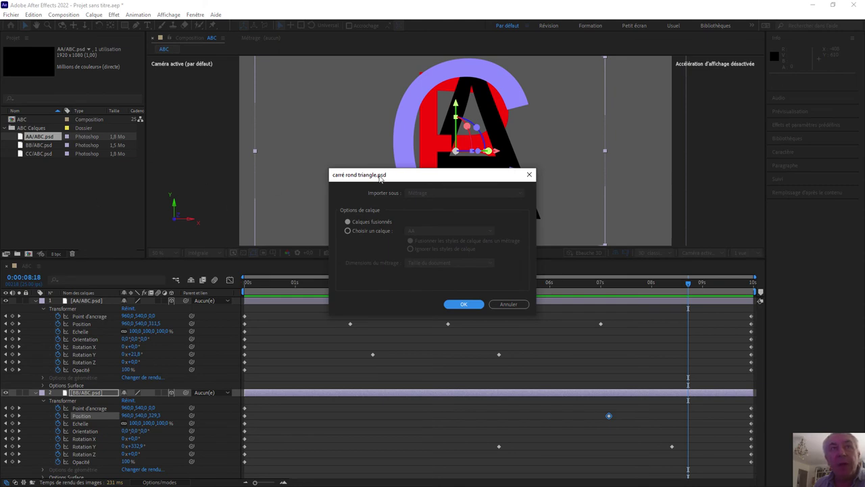
pyautogui.click(363, 231)
pyautogui.click(421, 232)
pyautogui.click(428, 252)
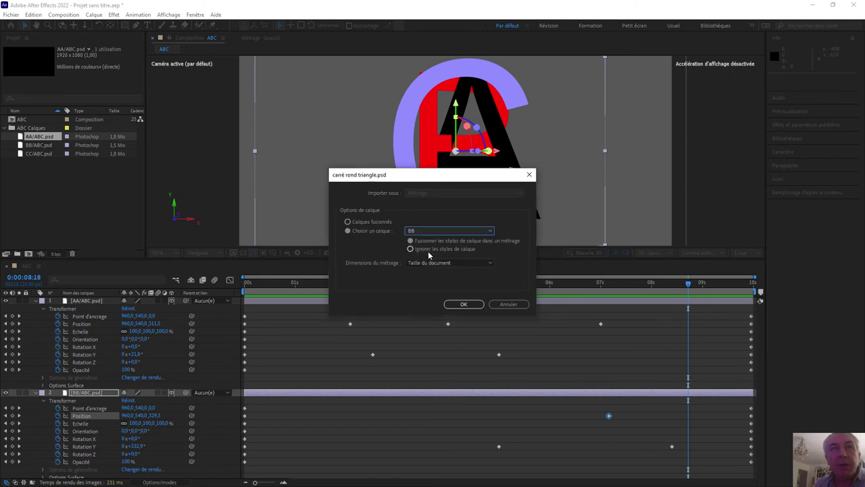
pyautogui.click(462, 305)
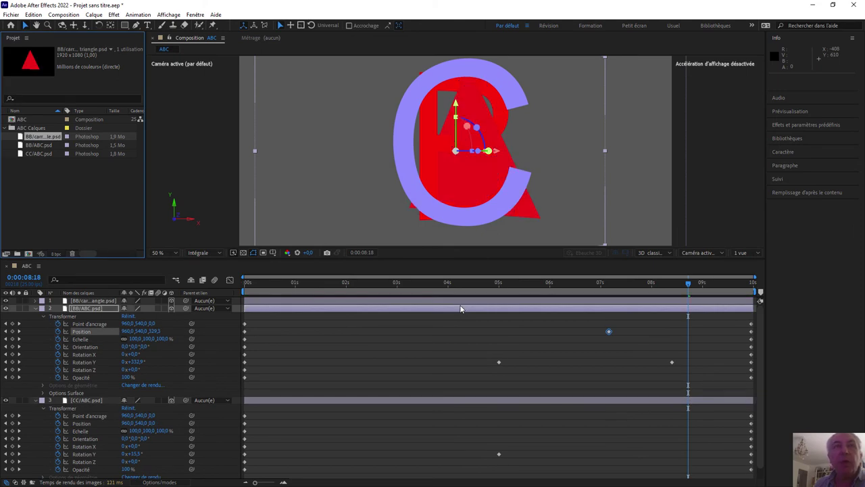
# - Preview the composition from the start to check the animation with the replaced triangle footage
pyautogui.click(457, 288)
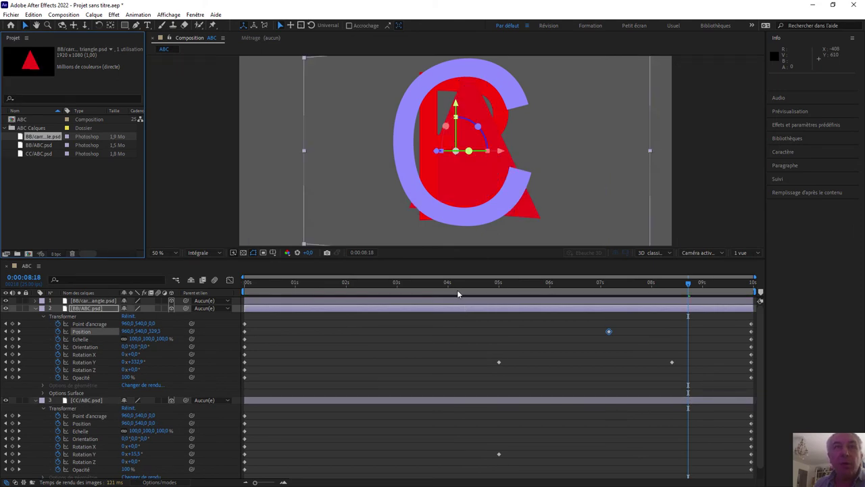
pyautogui.press('Home')
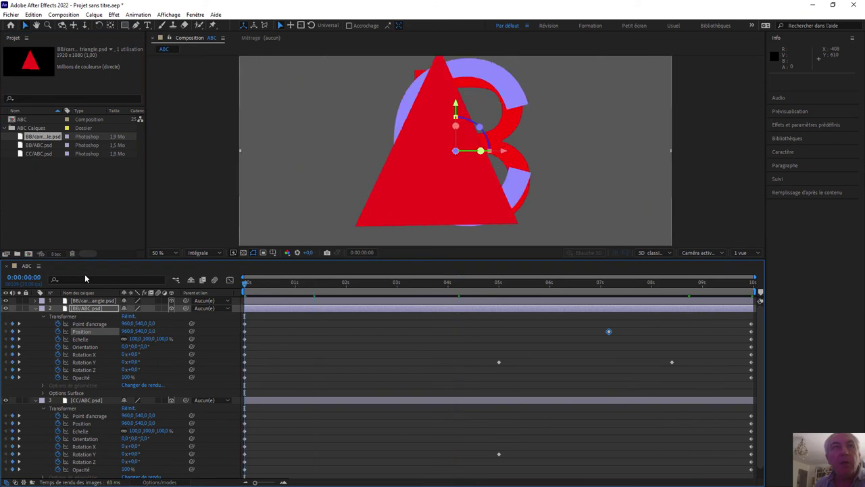
pyautogui.press('space')
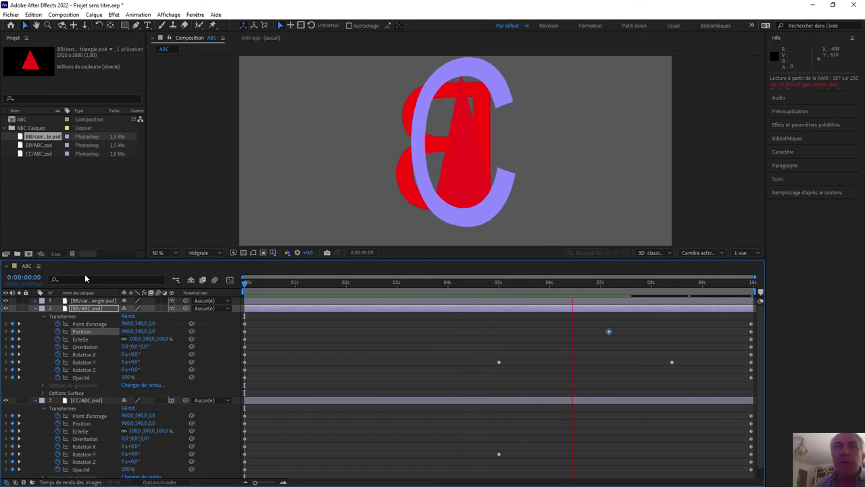
pyautogui.press('space')
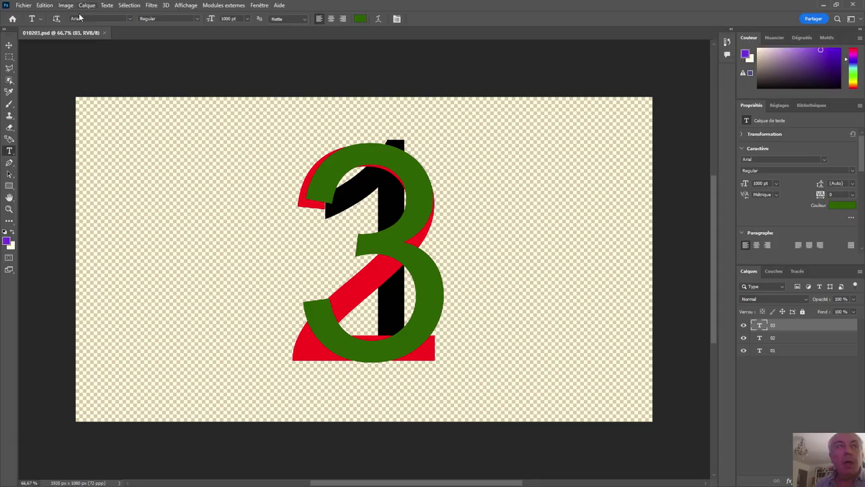
# - Switch to Photoshop, open the recent file carré rond triangle.psd and isolate layer BB by hiding AA and CC
pyautogui.click(25, 5)
pyautogui.moveTo(50, 58)
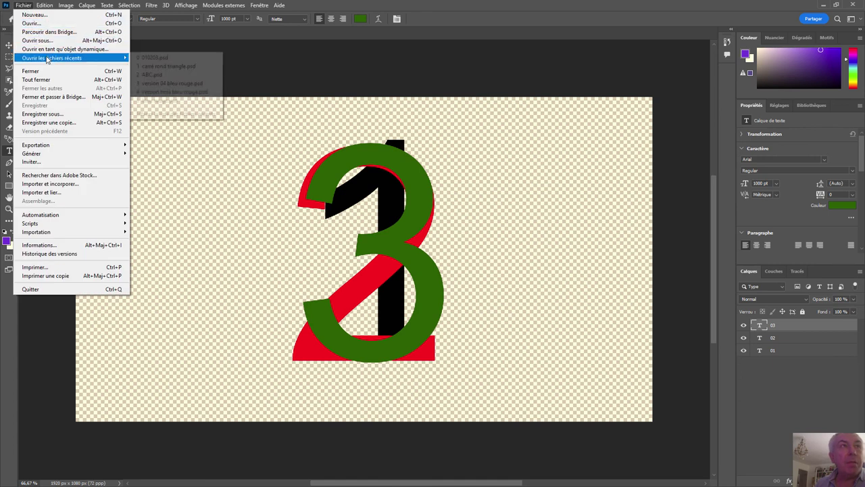
pyautogui.click(152, 66)
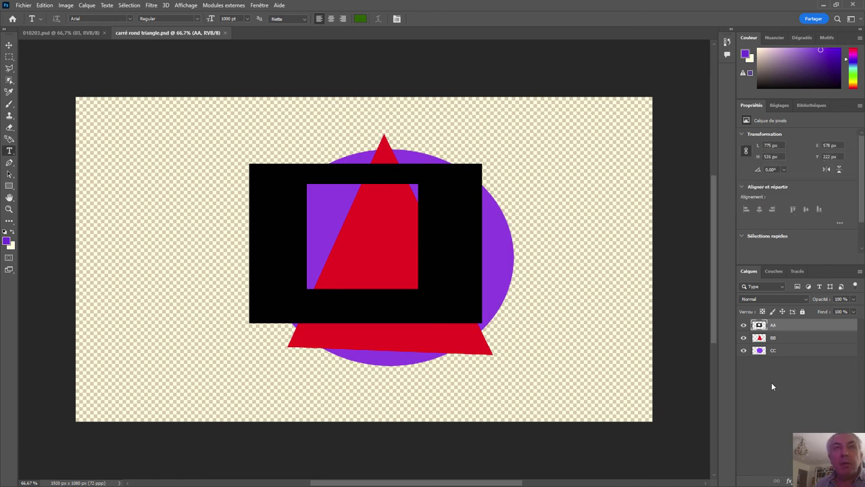
pyautogui.click(782, 339)
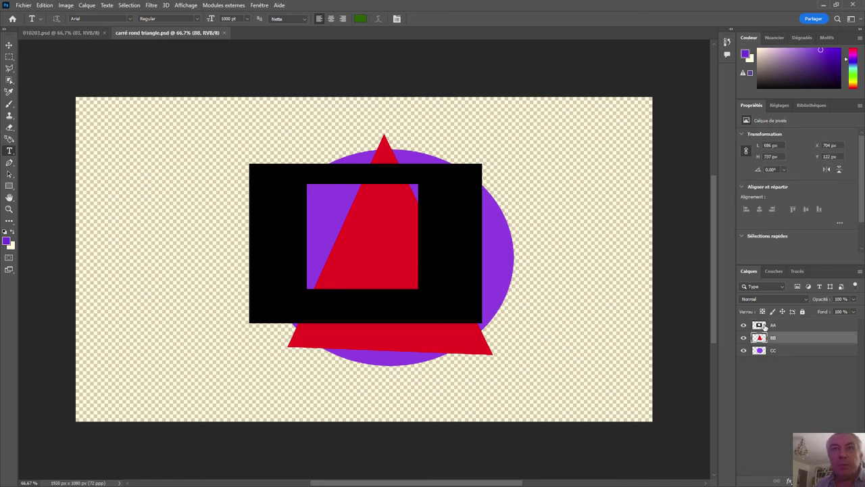
pyautogui.click(743, 325)
pyautogui.click(744, 350)
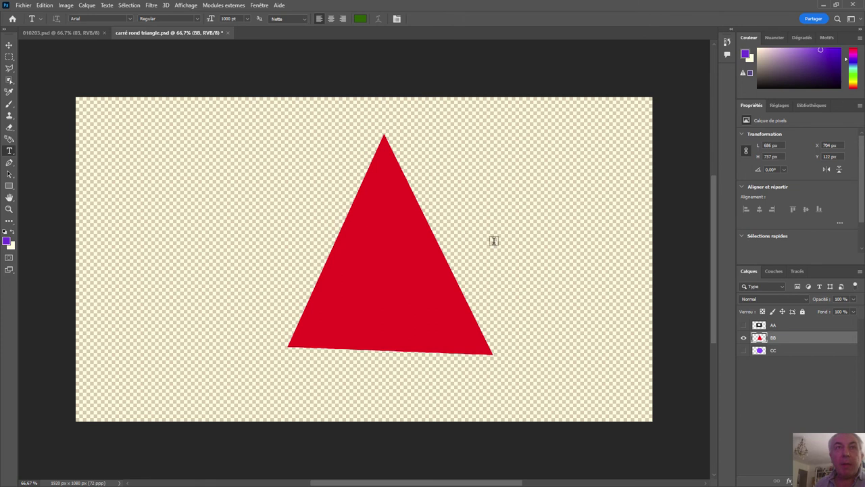
pyautogui.click(469, 238)
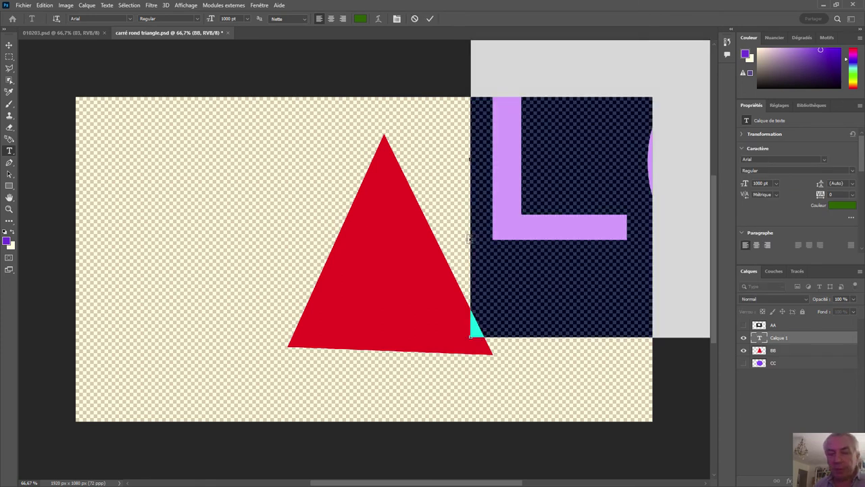
pyautogui.hotkey('ctrl', 'Return')
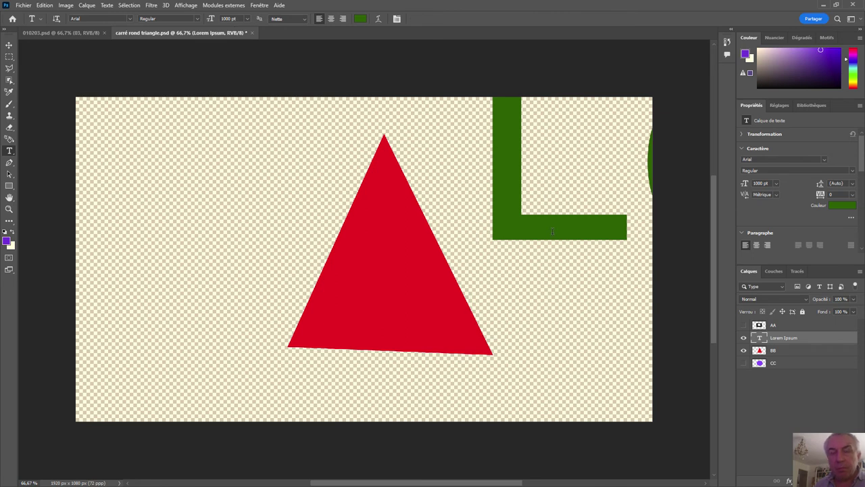
pyautogui.hotkey('ctrl', 'z')
pyautogui.hotkey('ctrl', 'z')
pyautogui.hotkey('ctrl', 'z')
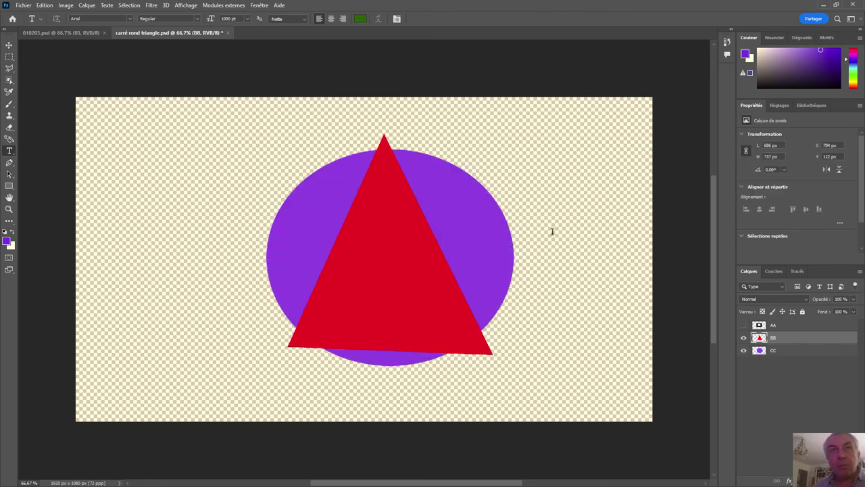
pyautogui.click(742, 350)
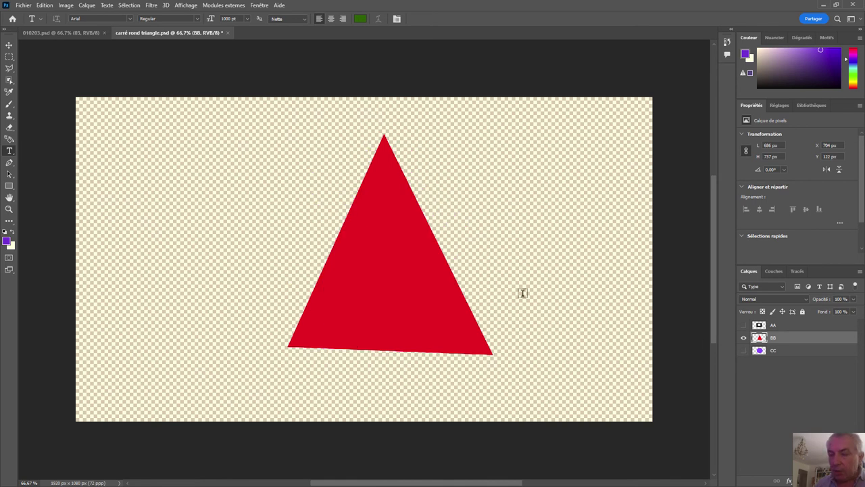
# - Invert the colours of layer BB and apply Brightness/Contrast with brightness -150 and contrast 100
pyautogui.hotkey('ctrl', 'i')
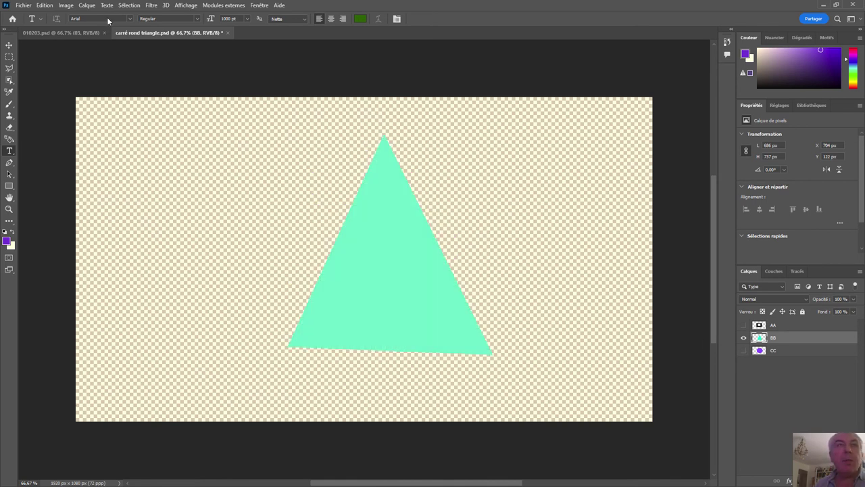
pyautogui.click(67, 6)
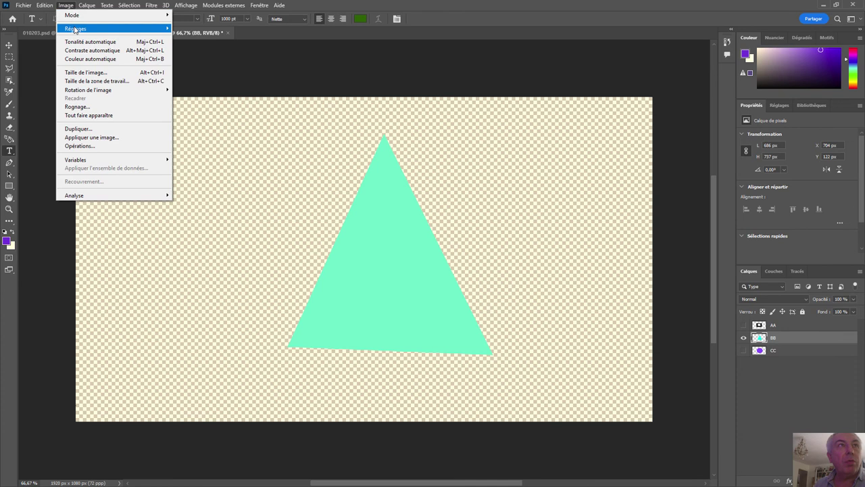
pyautogui.moveTo(81, 28)
pyautogui.click(192, 29)
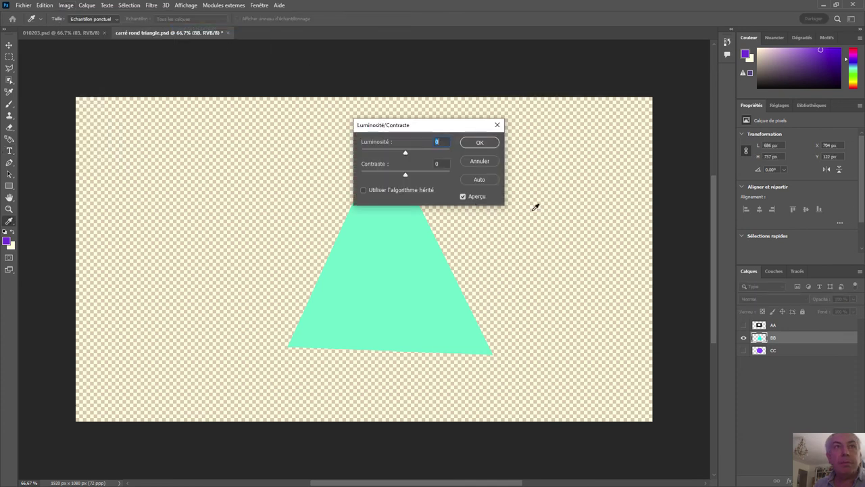
pyautogui.press('Tab')
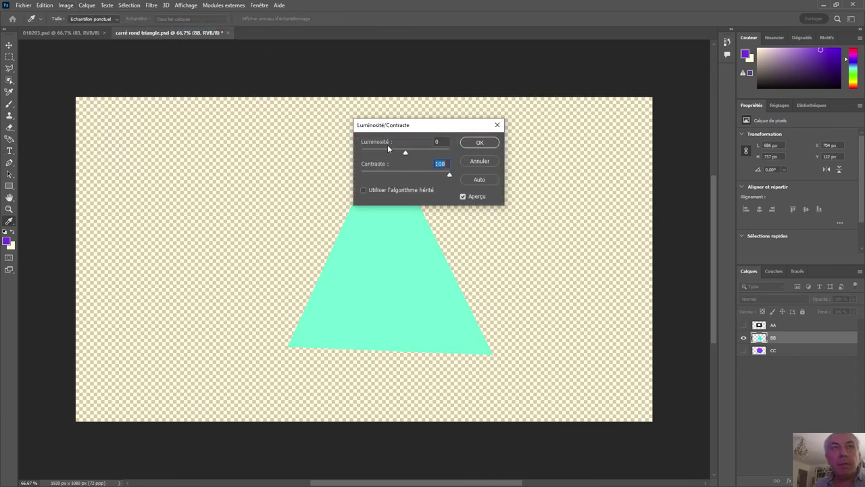
pyautogui.moveTo(405, 153); pyautogui.dragTo(236, 144)
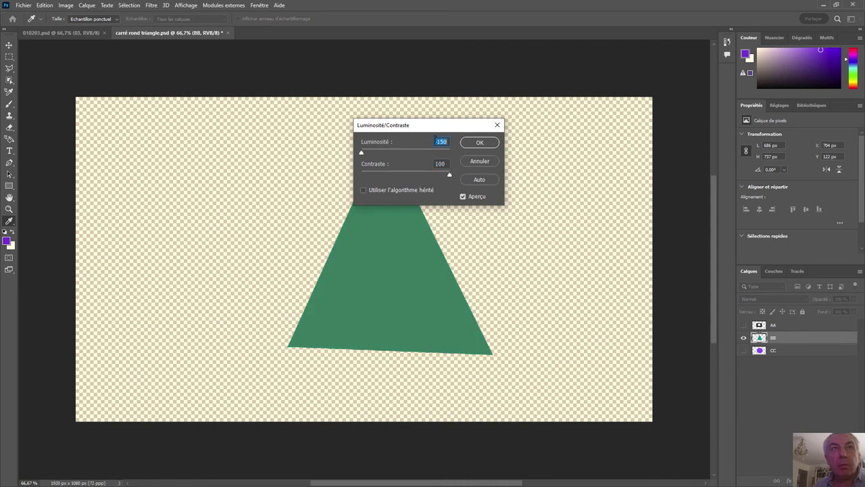
pyautogui.click(481, 142)
pyautogui.press('t')
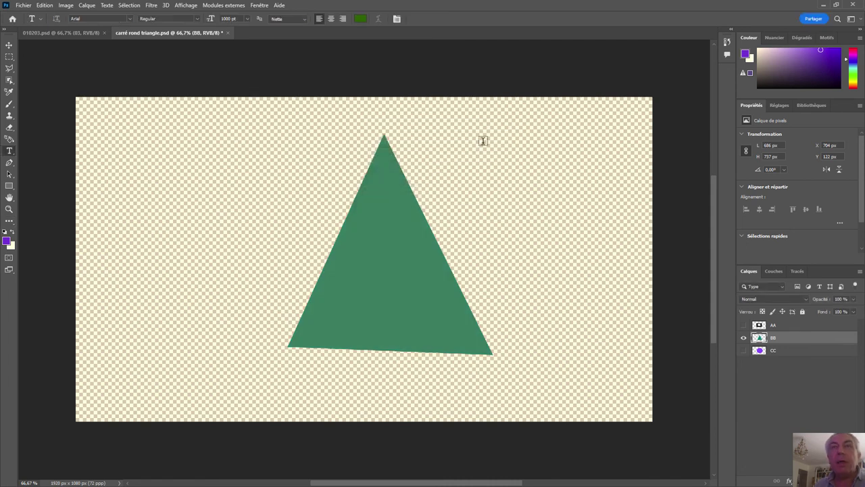
# - Show layers AA and CC again, save carré rond triangle.psd and return to After Effects
pyautogui.click(744, 325)
pyautogui.click(744, 350)
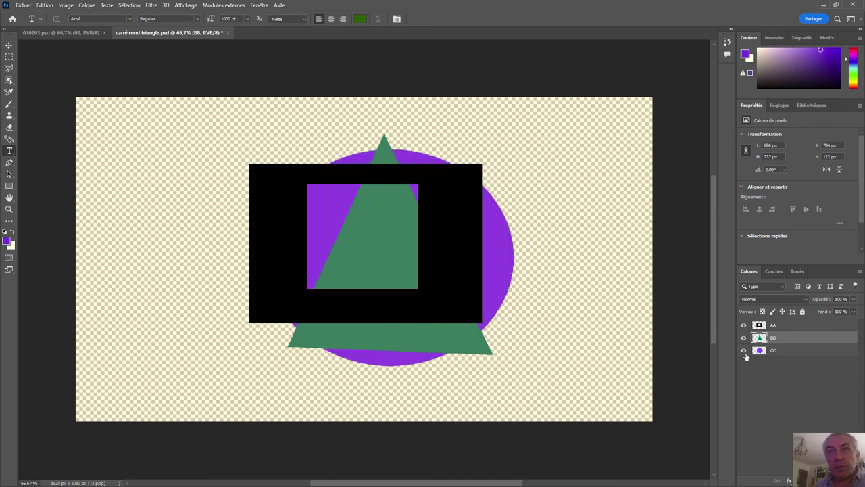
pyautogui.hotkey('ctrl', 's')
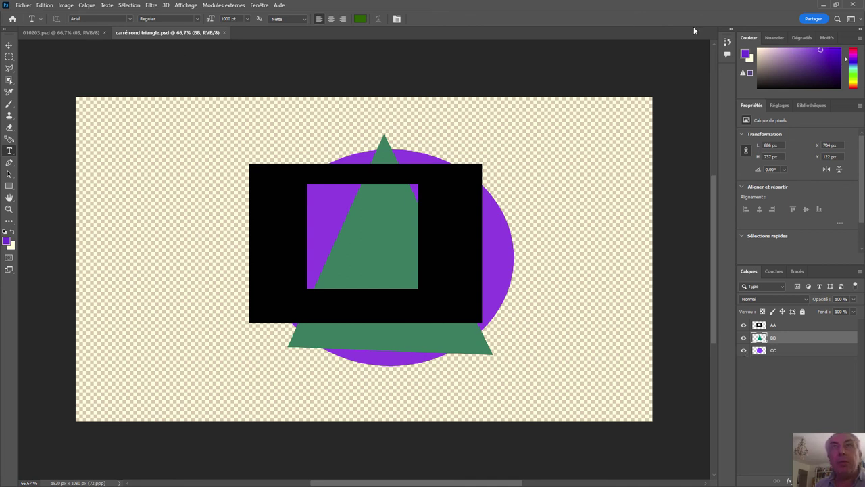
pyautogui.click(823, 6)
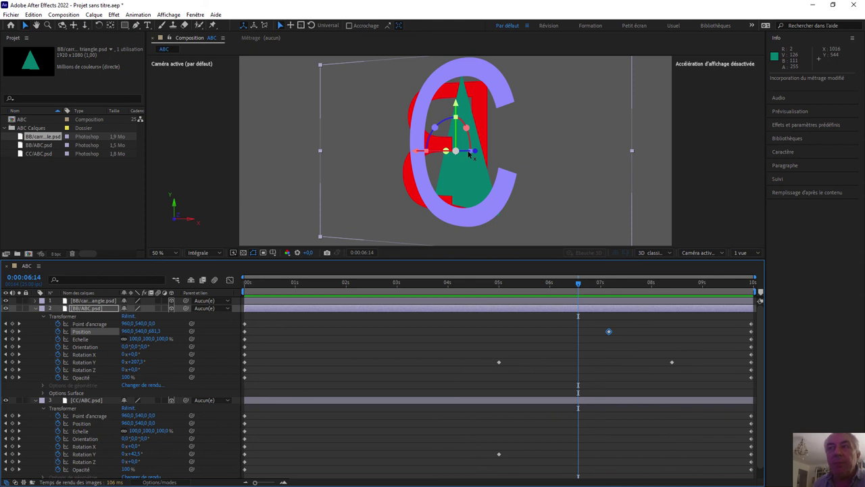
# - Turn off 3D for all three layers of the ABC composition and collapse their properties
pyautogui.click(36, 309)
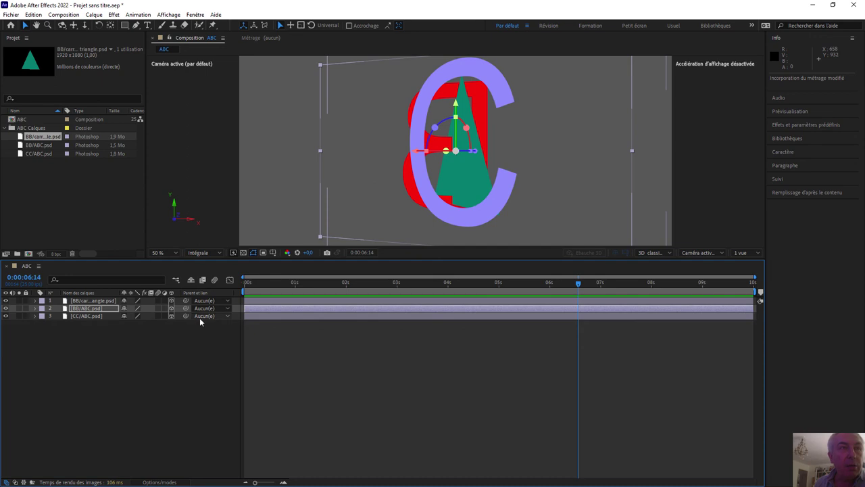
pyautogui.click(172, 308)
pyautogui.click(172, 300)
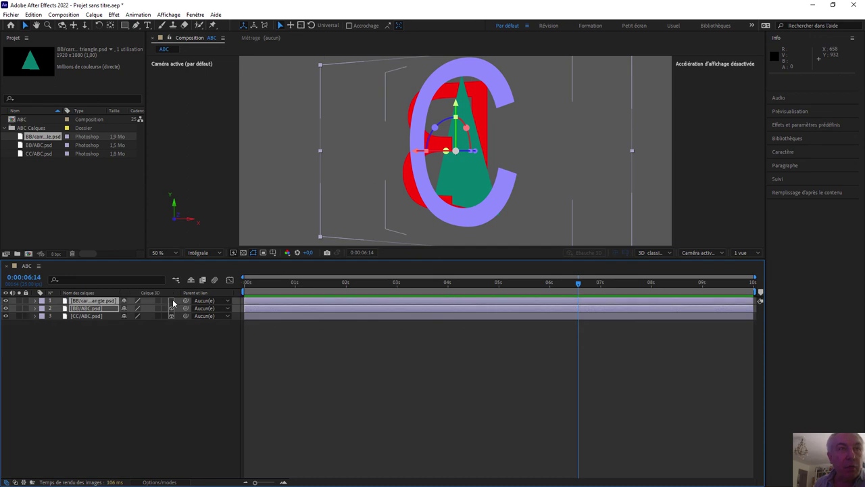
pyautogui.click(172, 316)
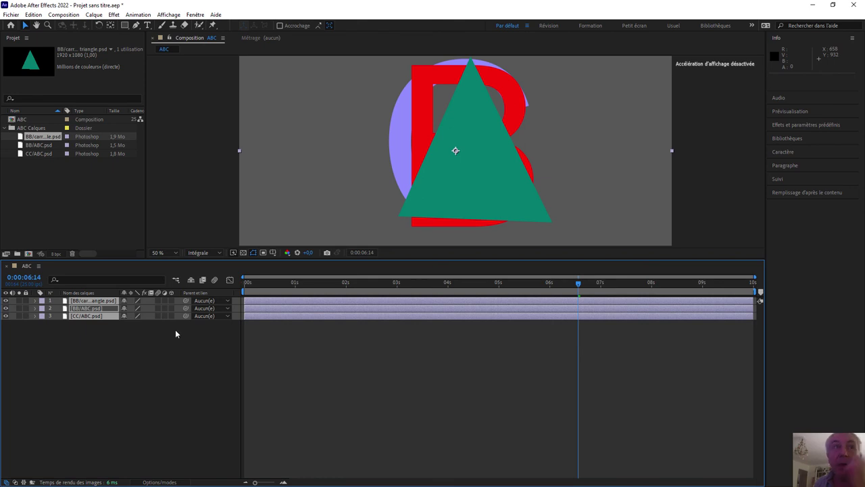
pyautogui.click(36, 301)
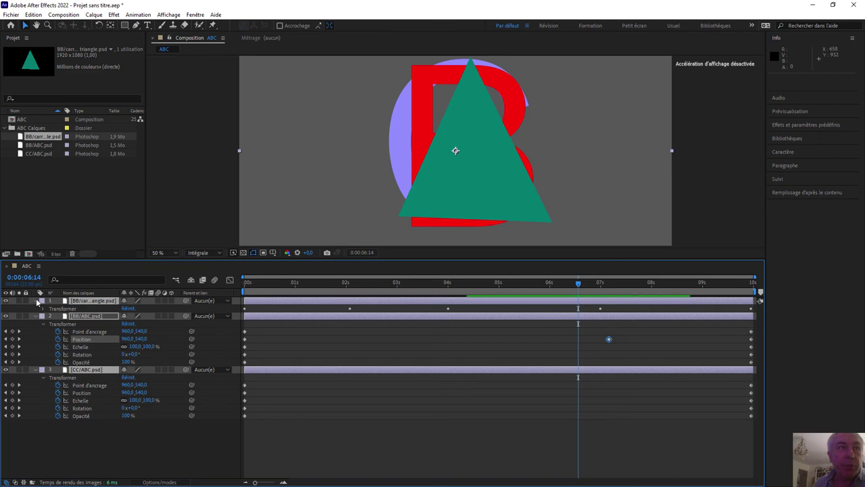
pyautogui.click(36, 302)
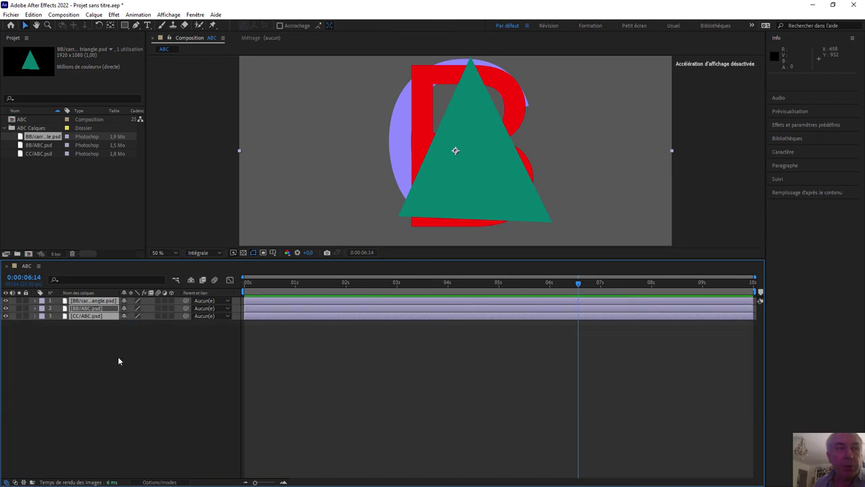
# - Select all three layers and turn 3D back on for them together
pyautogui.click(131, 340)
pyautogui.moveTo(119, 330); pyautogui.dragTo(97, 297)
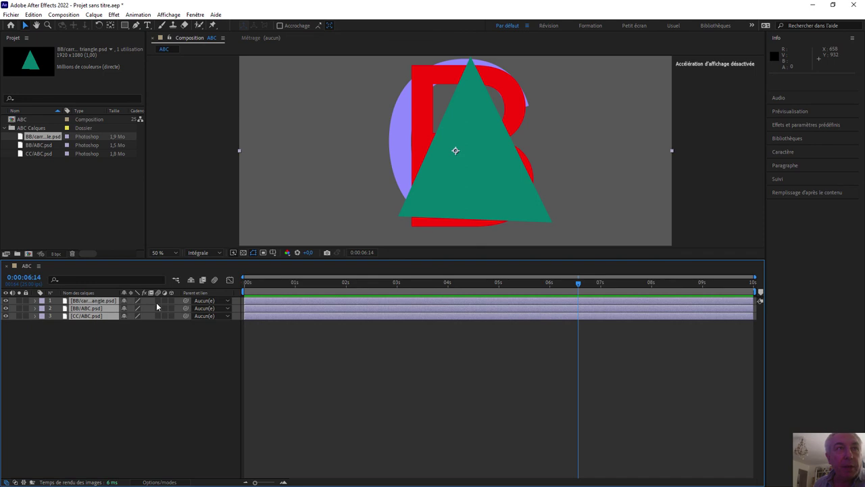
pyautogui.click(172, 300)
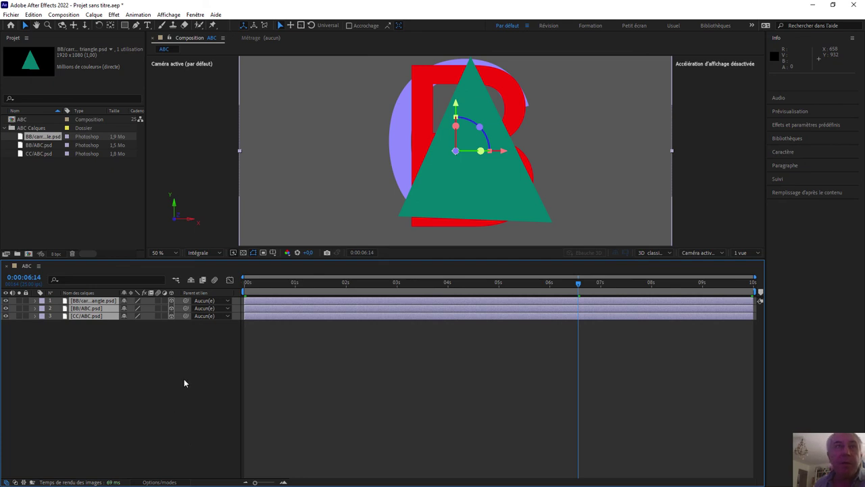
# - Expand the triangle layer's Transform properties and delete all its keyframes after the initial ones at 0 seconds
pyautogui.click(36, 303)
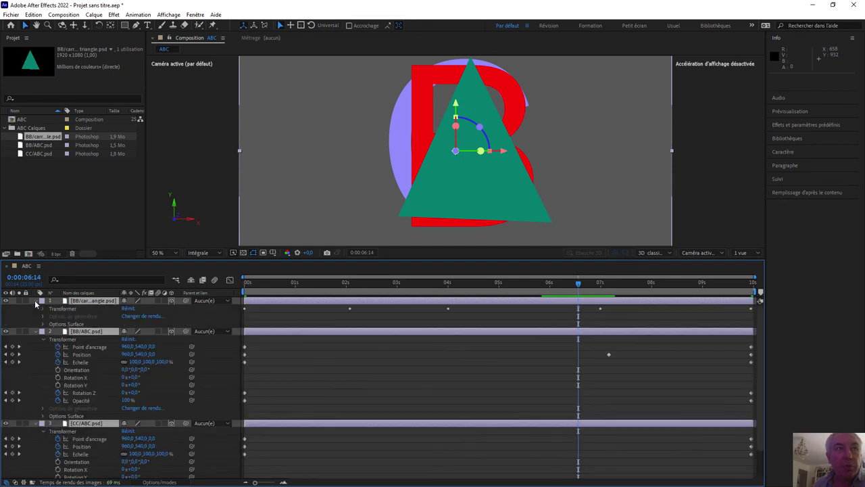
pyautogui.click(42, 309)
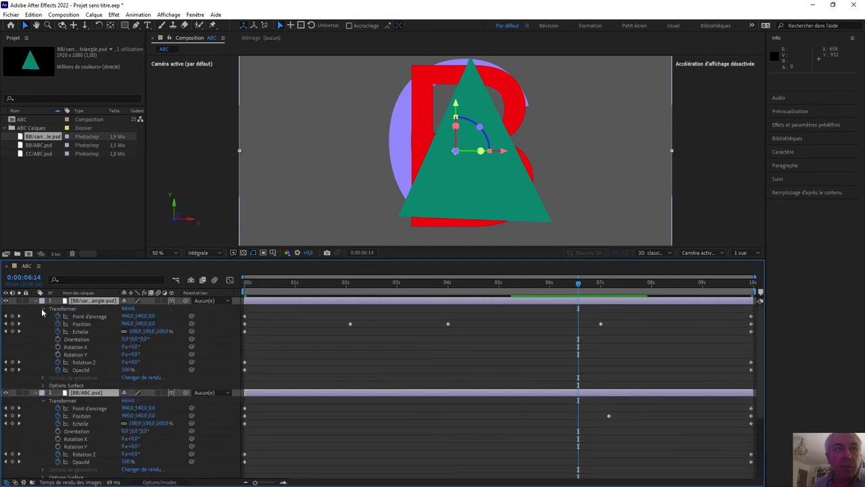
pyautogui.click(245, 319)
pyautogui.moveTo(244, 309); pyautogui.dragTo(767, 387)
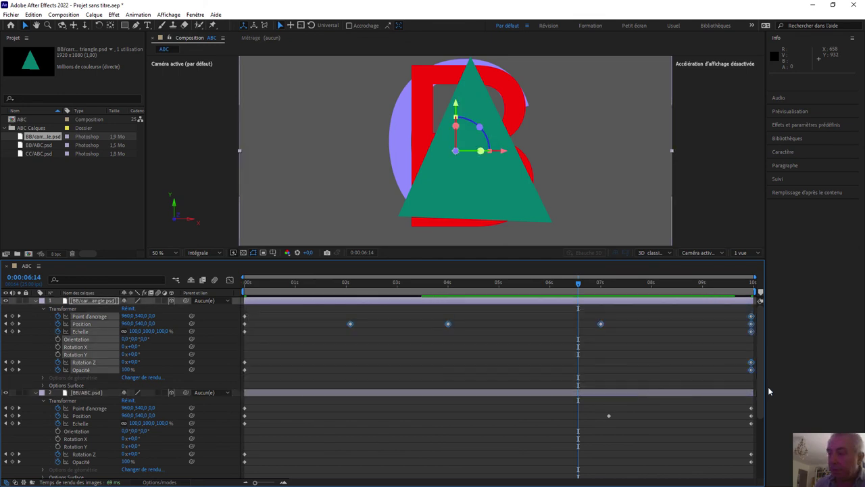
pyautogui.press('Delete')
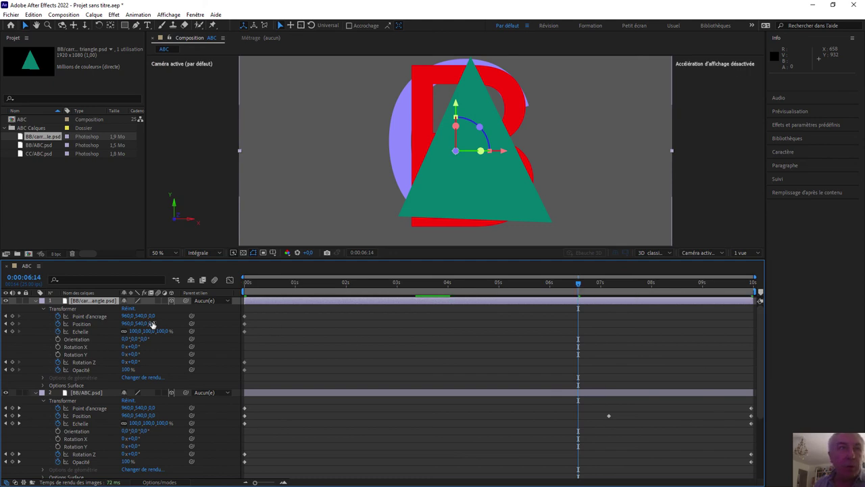
# - Add a Position keyframe on the triangle layer at 0:00:06:14 with Z at about 509
pyautogui.moveTo(153, 325); pyautogui.dragTo(6, 357)
pyautogui.moveTo(153, 354); pyautogui.dragTo(427, 331)
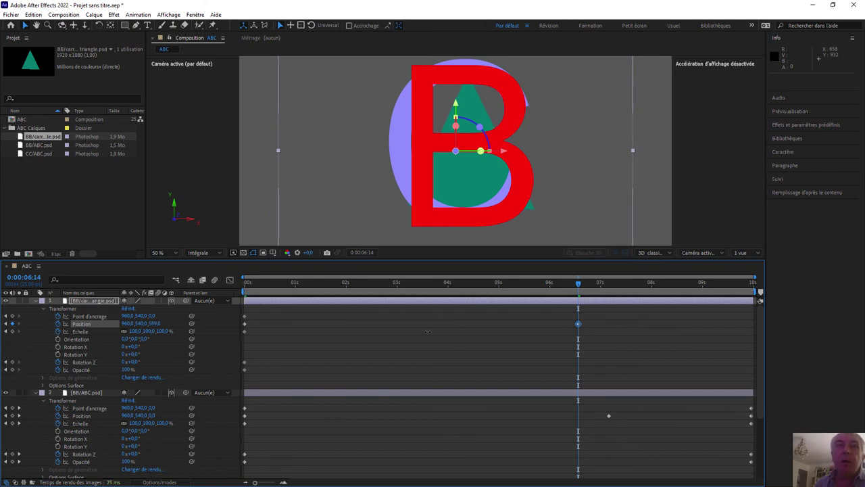